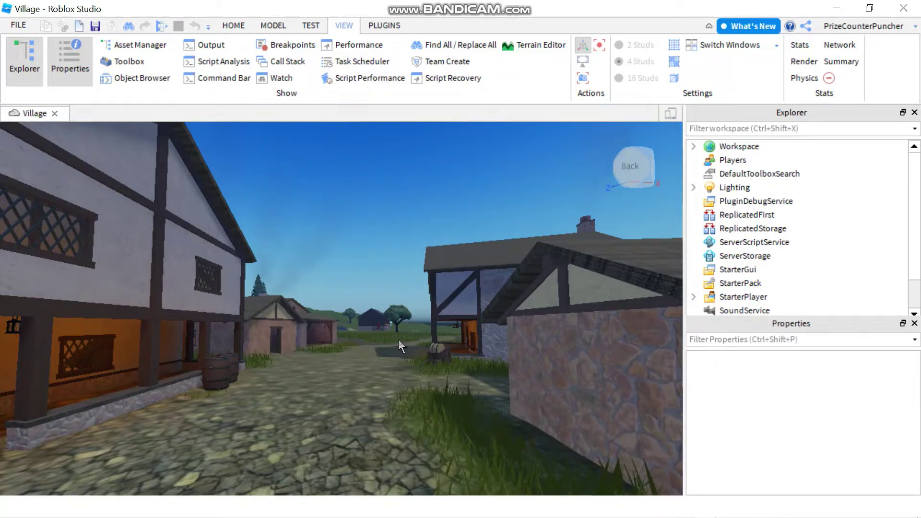
# - Look down the village street, snap to the Back and Top cube views, and zoom out
pyautogui.moveTo(399, 339); pyautogui.dragTo(388, 382, button='right')
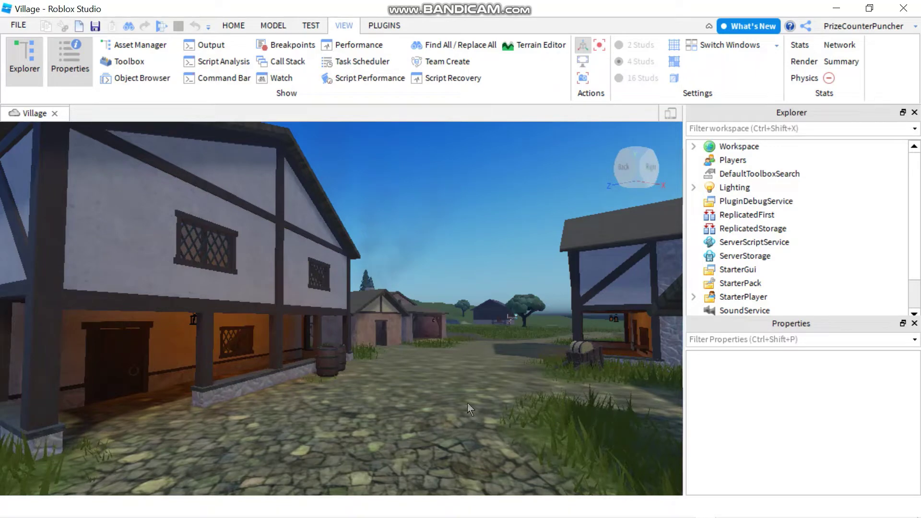
pyautogui.click(628, 177)
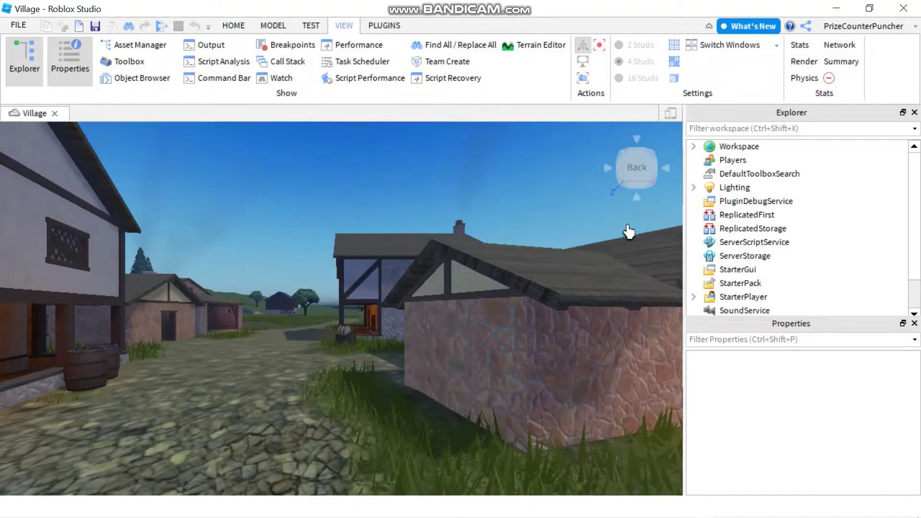
pyautogui.click(638, 153)
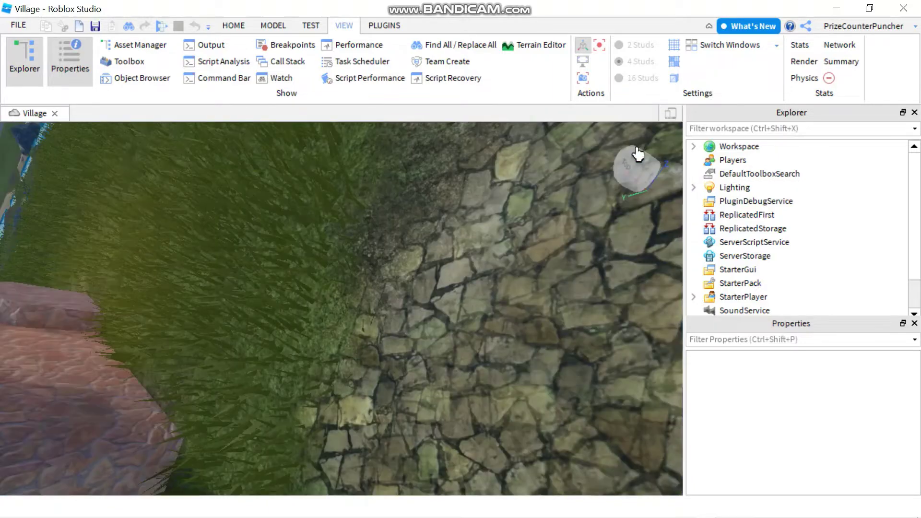
pyautogui.scroll(-3, 541, 275)
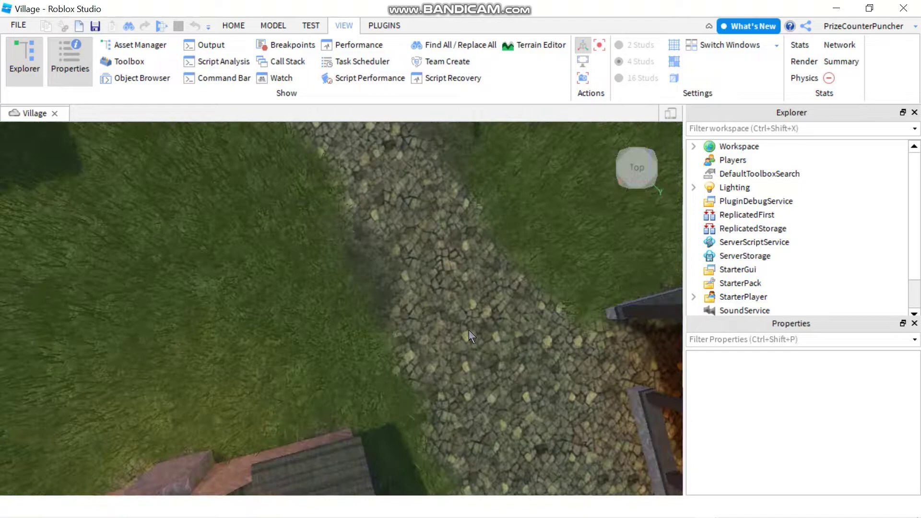
pyautogui.scroll(-3, 469, 337)
pyautogui.scroll(-2, 468, 338)
pyautogui.scroll(-2, 504, 287)
pyautogui.scroll(-2, 586, 195)
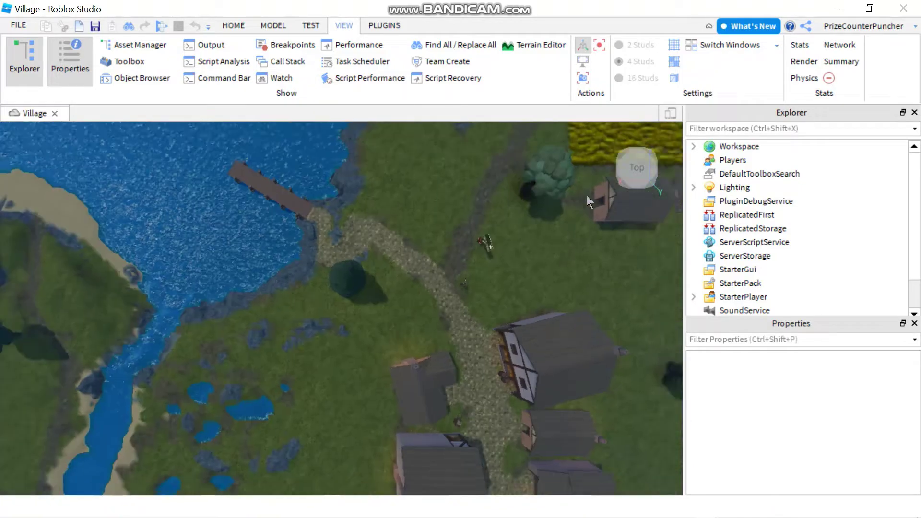
pyautogui.scroll(-2, 624, 201)
# - Switch to the Front then Right cube views, zoom out, and tilt down over the village
pyautogui.click(639, 200)
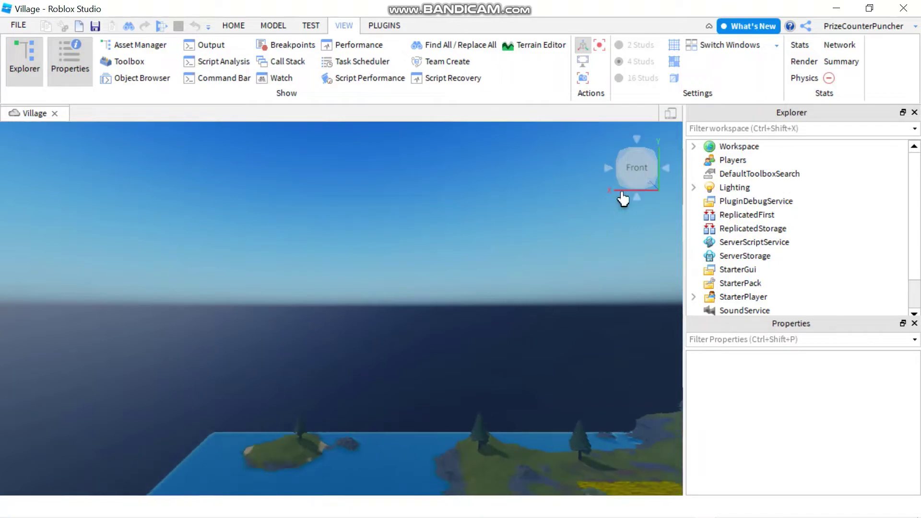
pyautogui.click(608, 170)
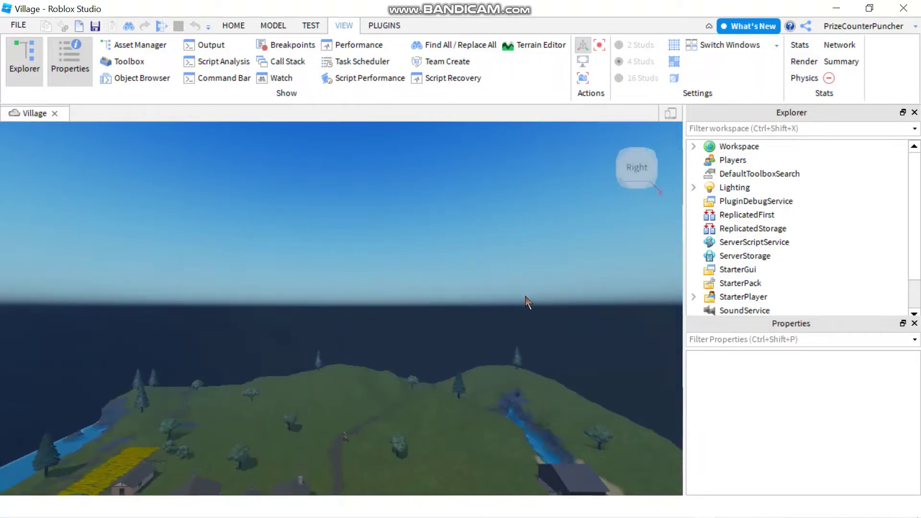
pyautogui.scroll(-2, 525, 303)
pyautogui.scroll(-2, 521, 306)
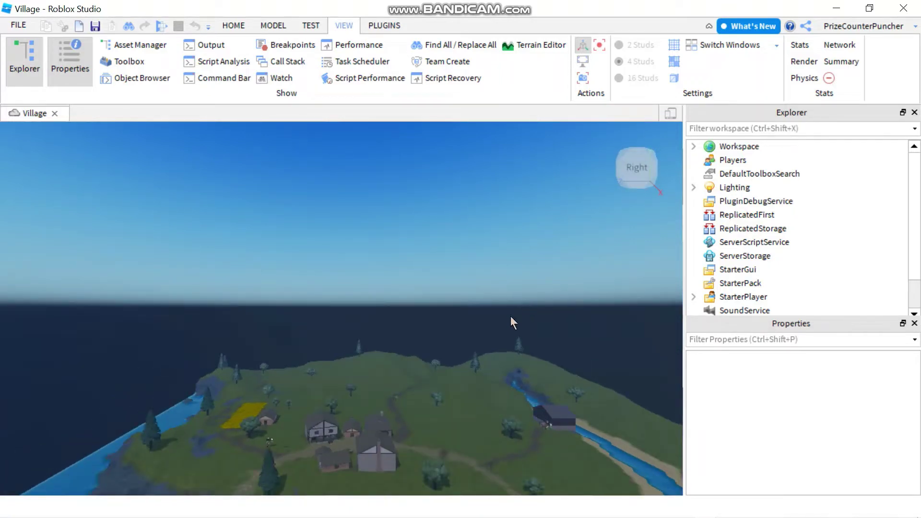
pyautogui.moveTo(511, 316); pyautogui.dragTo(511, 314, button='right')
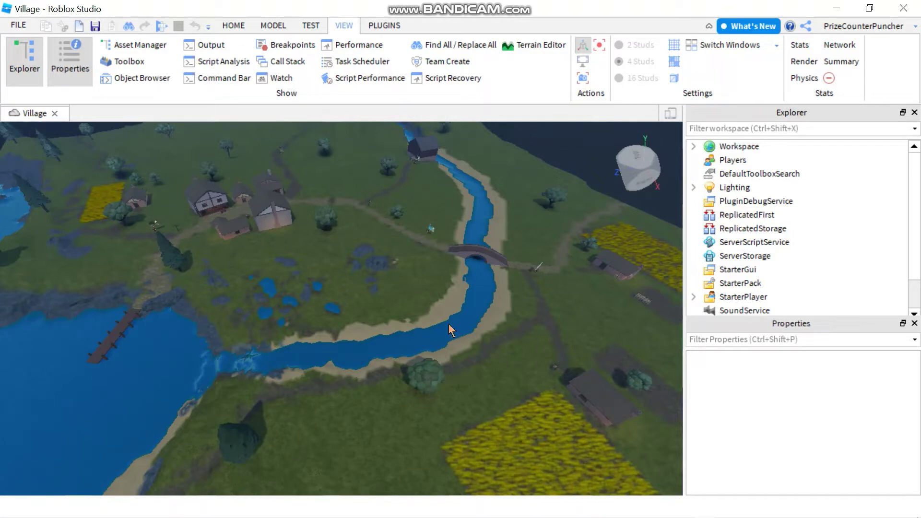
# - Hide the View Selector cube with Ctrl+Alt+V and fly the camera over the river to frame the dock
pyautogui.hotkey('ctrl', 'alt', 'v')
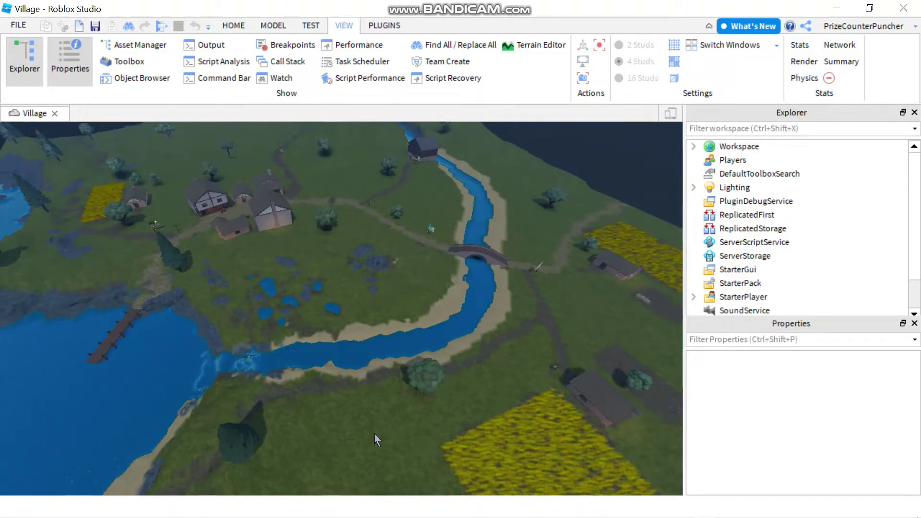
pyautogui.moveTo(374, 434)
pyautogui.mouseDown(button='right')
pyautogui.moveTo(399, 425)
pyautogui.moveTo(378, 433)
pyautogui.mouseUp(button='right')
pyautogui.press('a')
pyautogui.press('a')
pyautogui.press('w')
pyautogui.press('w')
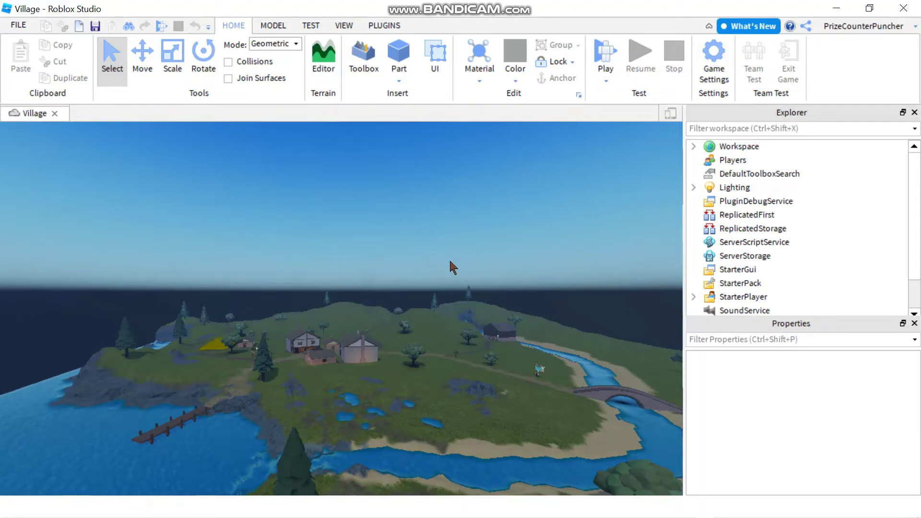
pyautogui.moveTo(535, 285)
pyautogui.mouseDown(button='right')
pyautogui.moveTo(506, 289)
pyautogui.moveTo(535, 287)
pyautogui.moveTo(545, 271)
pyautogui.moveTo(535, 284)
pyautogui.mouseUp(button='right')
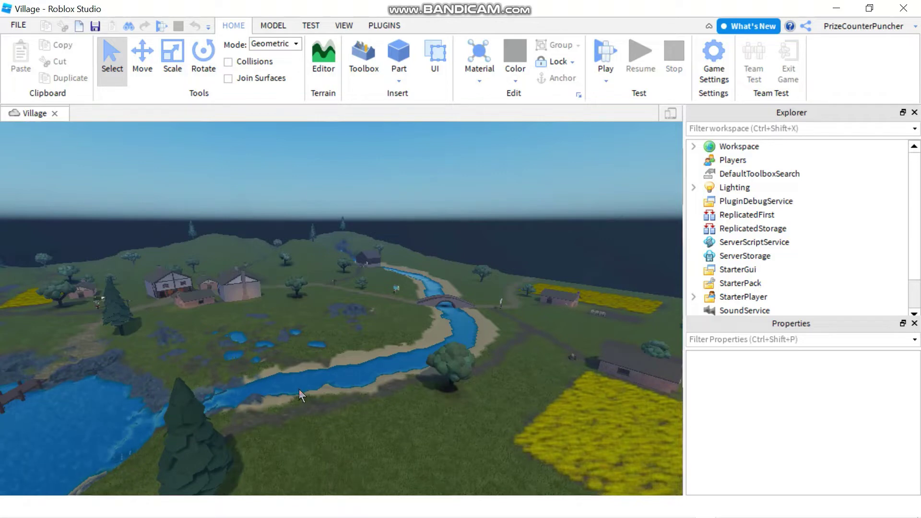
# - On the VIEW tab, toggle View Selector in the Actions group on, off, and on again
pyautogui.click(333, 25)
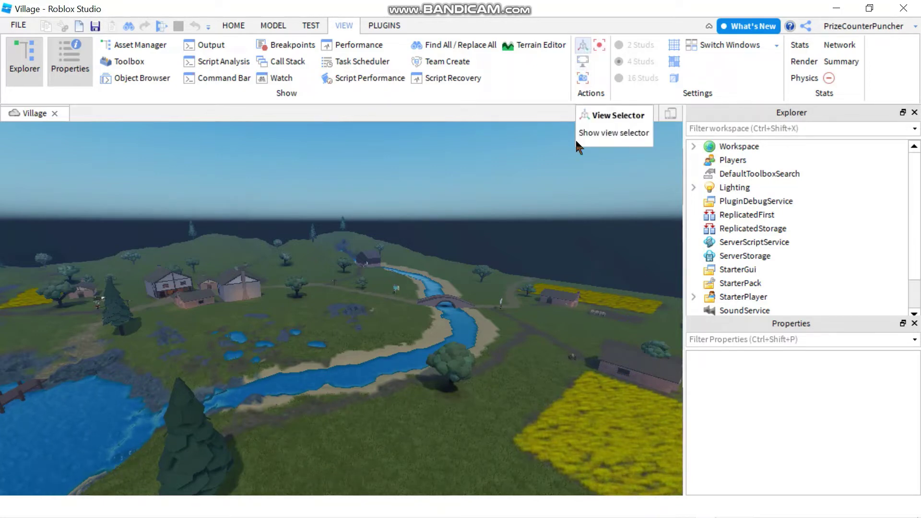
pyautogui.click(582, 41)
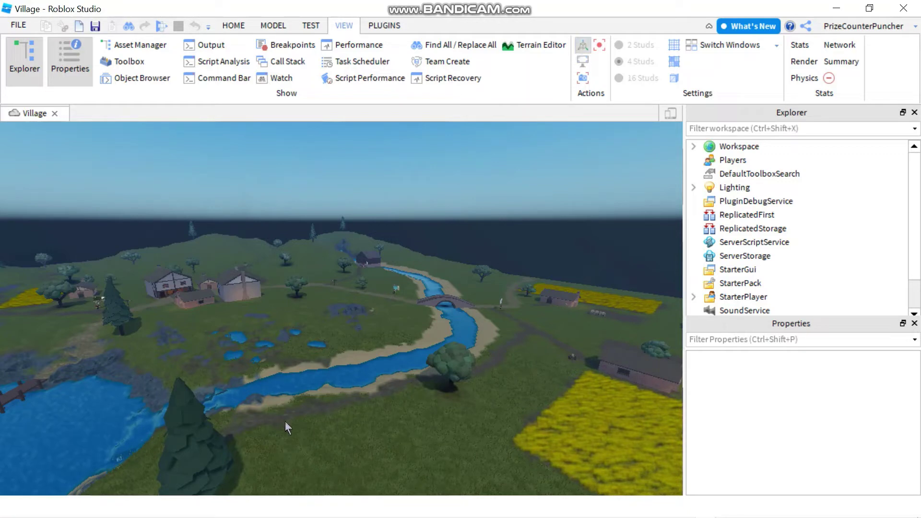
pyautogui.click(583, 42)
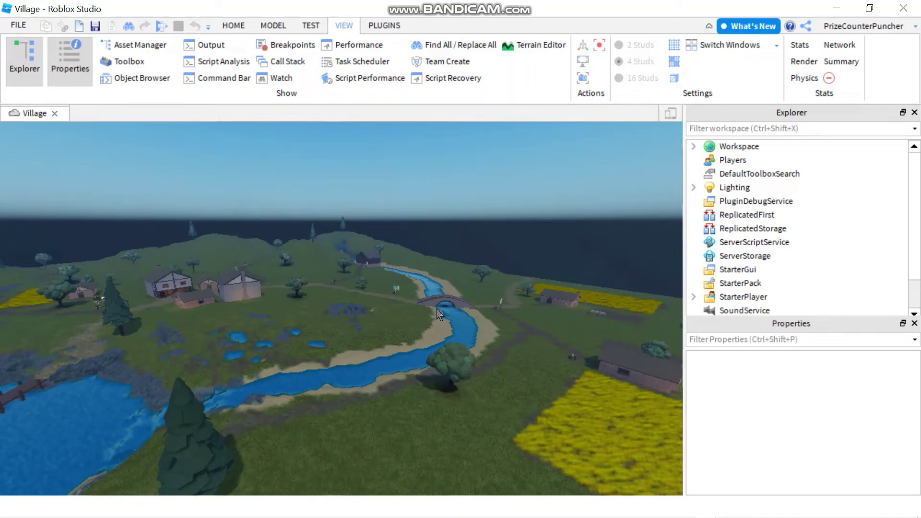
pyautogui.click(580, 41)
# - Toggle the View Selector off, then show the channel's PLAYLISTS tab in the browser
pyautogui.click(580, 41)
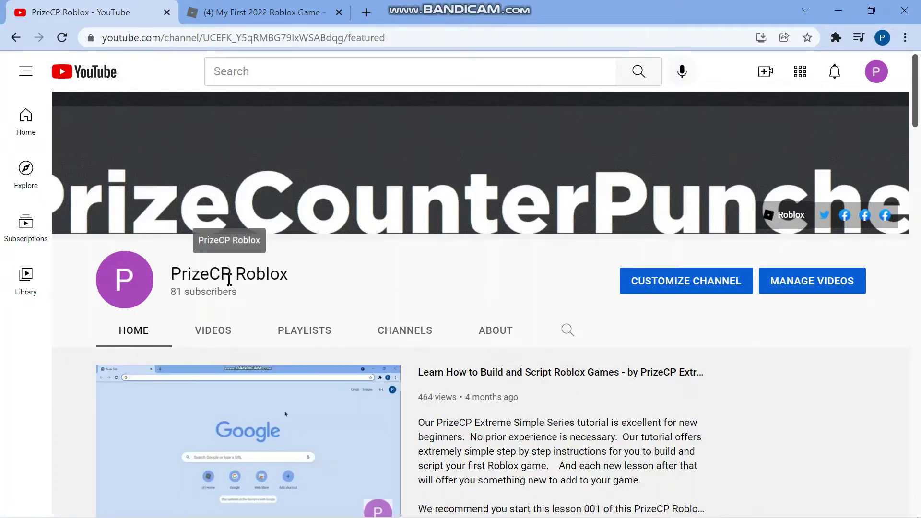
pyautogui.click(301, 335)
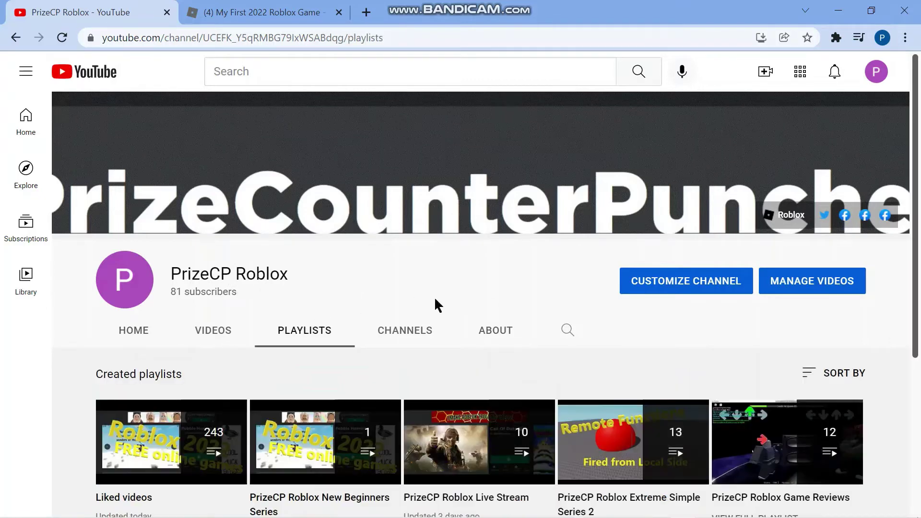
pyautogui.scroll(-2, 434, 302)
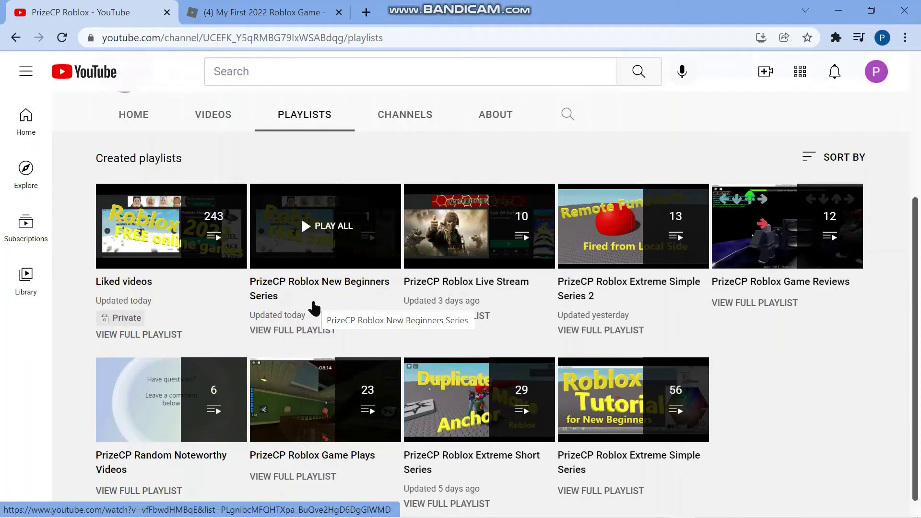
pyautogui.moveTo(324, 226)
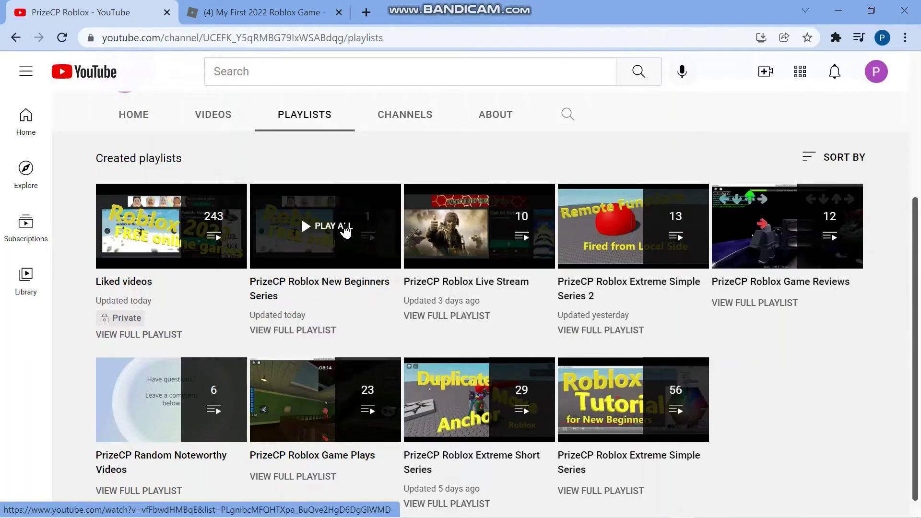
pyautogui.scroll(-1, 803, 377)
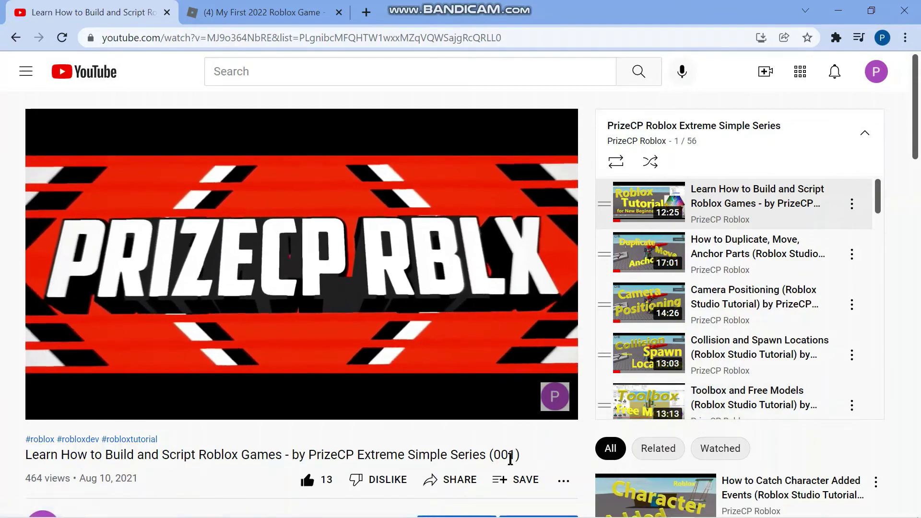
# - Highlight the episode number 001 in the playing video's title
pyautogui.moveTo(511, 456); pyautogui.dragTo(494, 455)
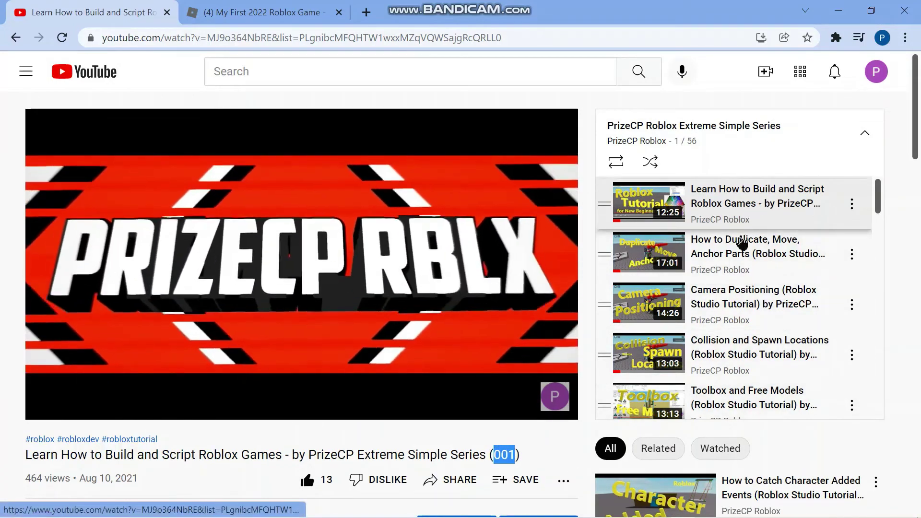